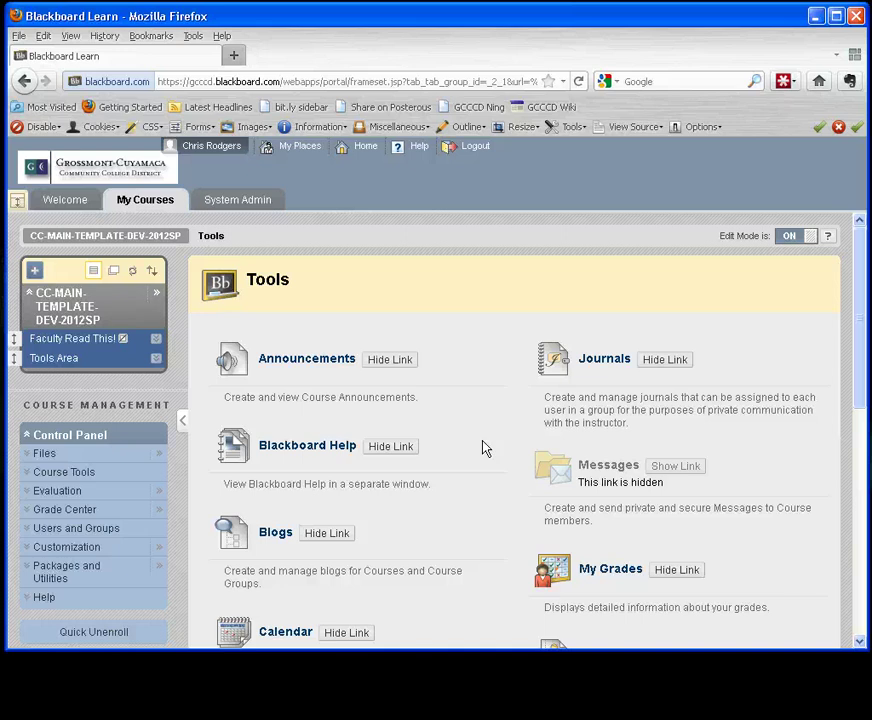
Step: Toggle Edit Mode off, on, then off again to compare the student view of Tools
{"action": "left_click", "coordinate": [485, 415]}
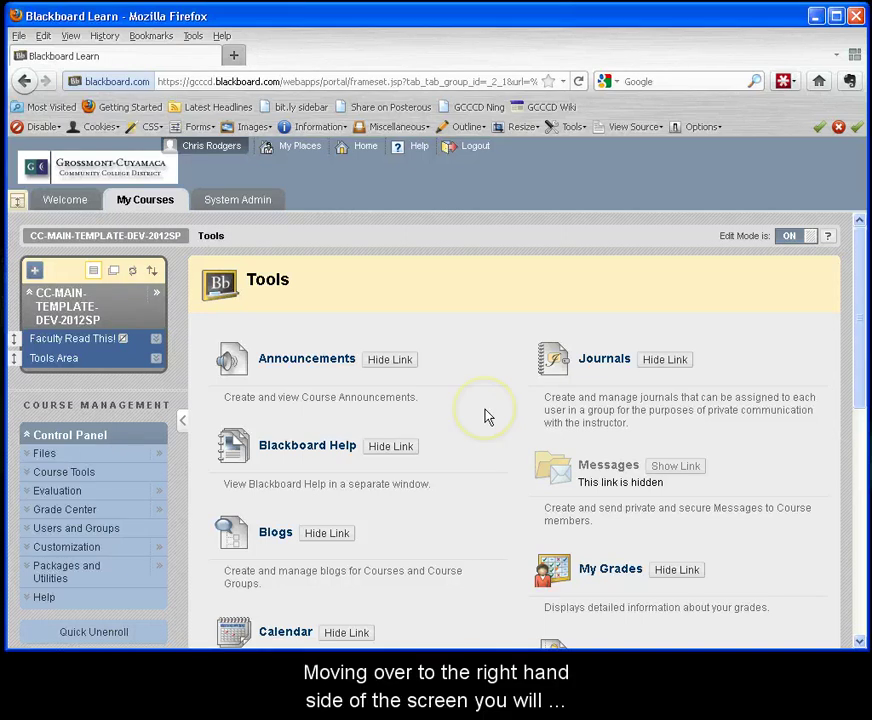
{"action": "left_click", "coordinate": [788, 240]}
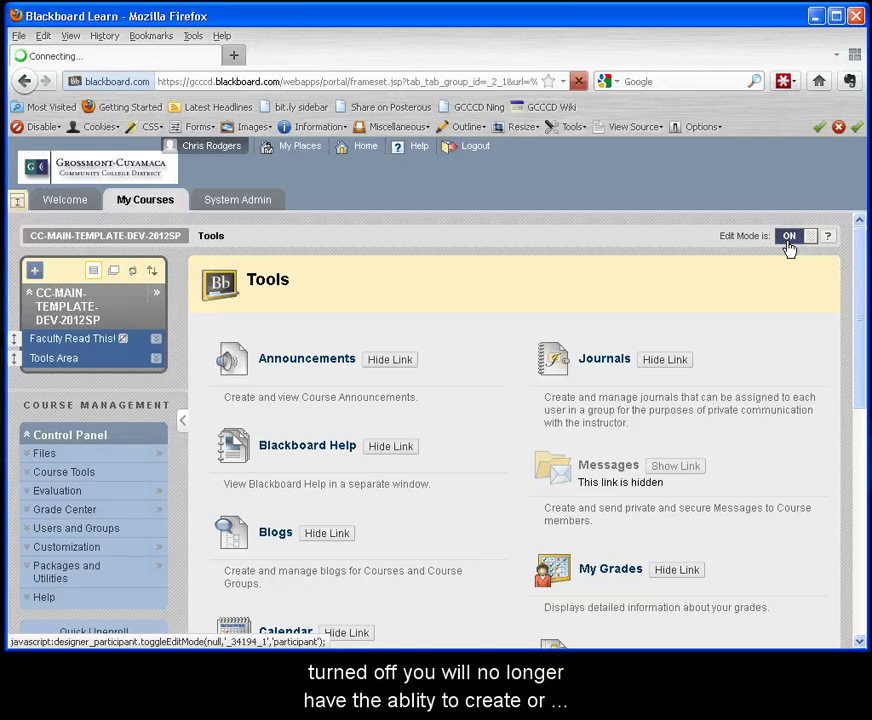
{"action": "left_click", "coordinate": [780, 289]}
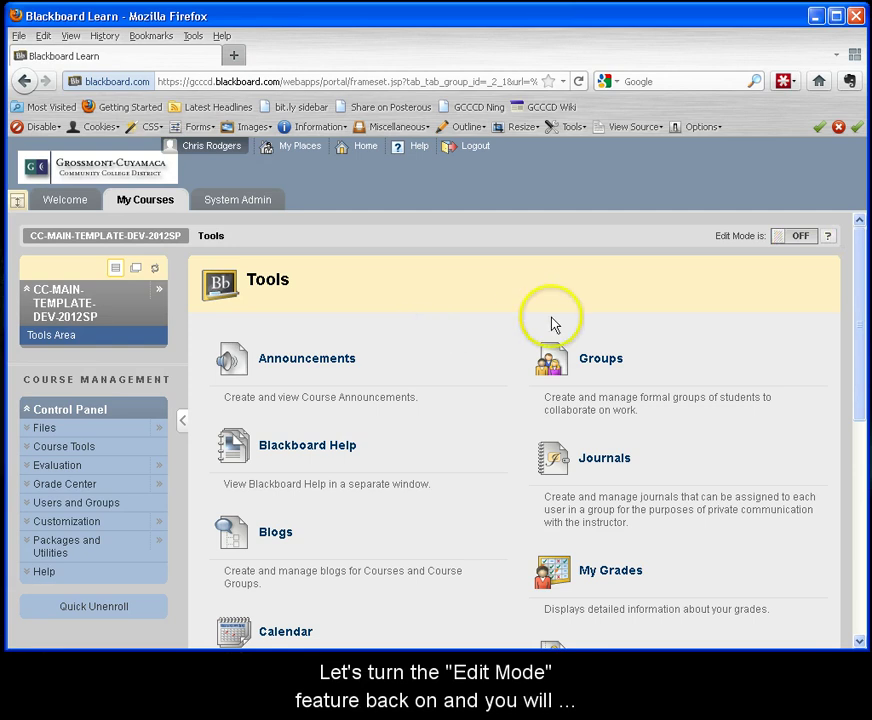
{"action": "left_click", "coordinate": [798, 240]}
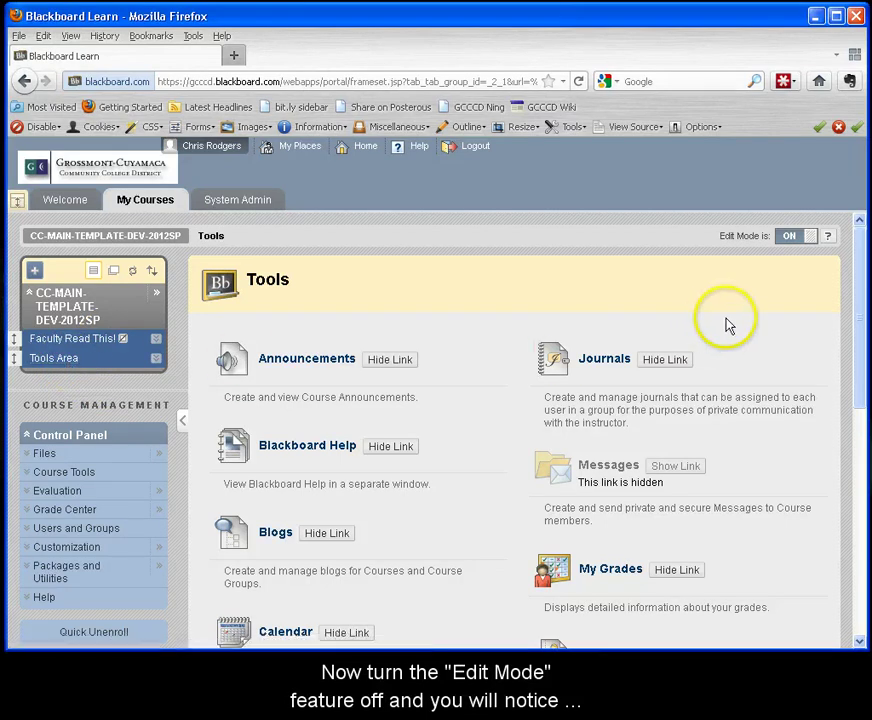
{"action": "left_click", "coordinate": [788, 238]}
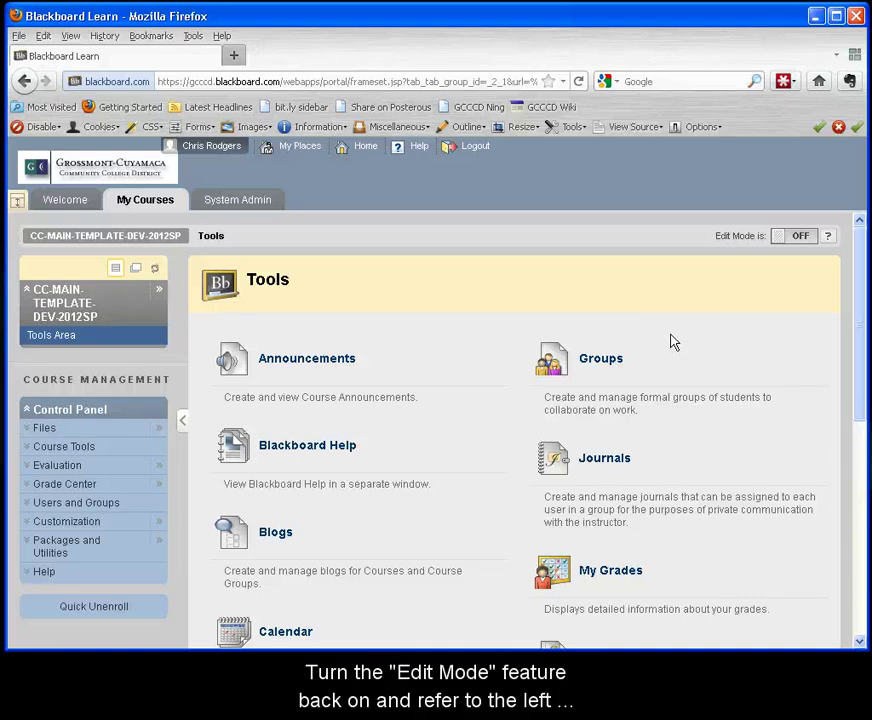
Step: Switch Edit Mode back on to restore hide options and the hidden Messages tool
{"action": "left_click", "coordinate": [801, 238]}
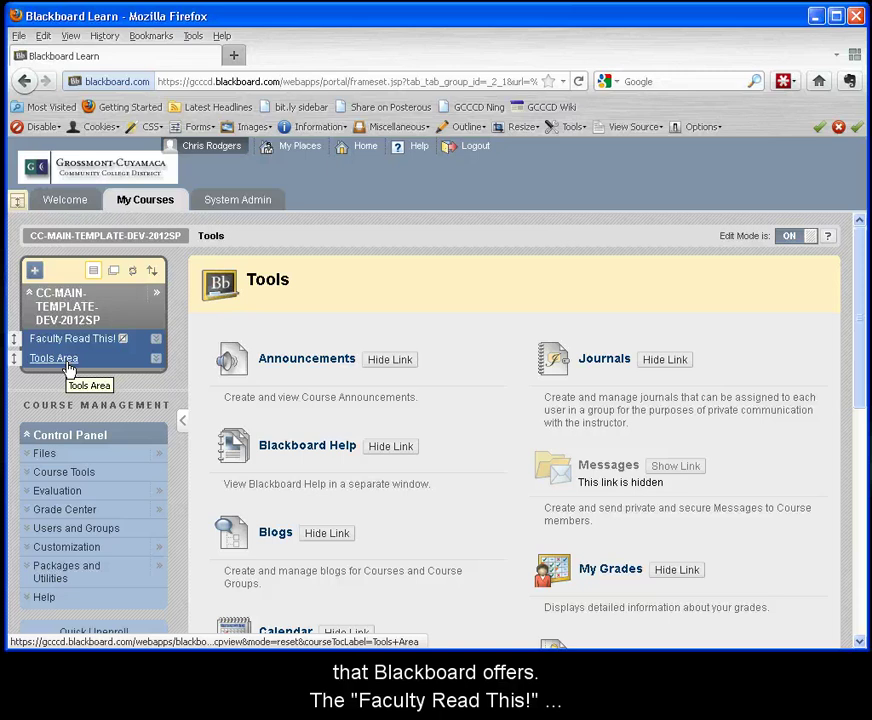
{"action": "left_click", "coordinate": [97, 342]}
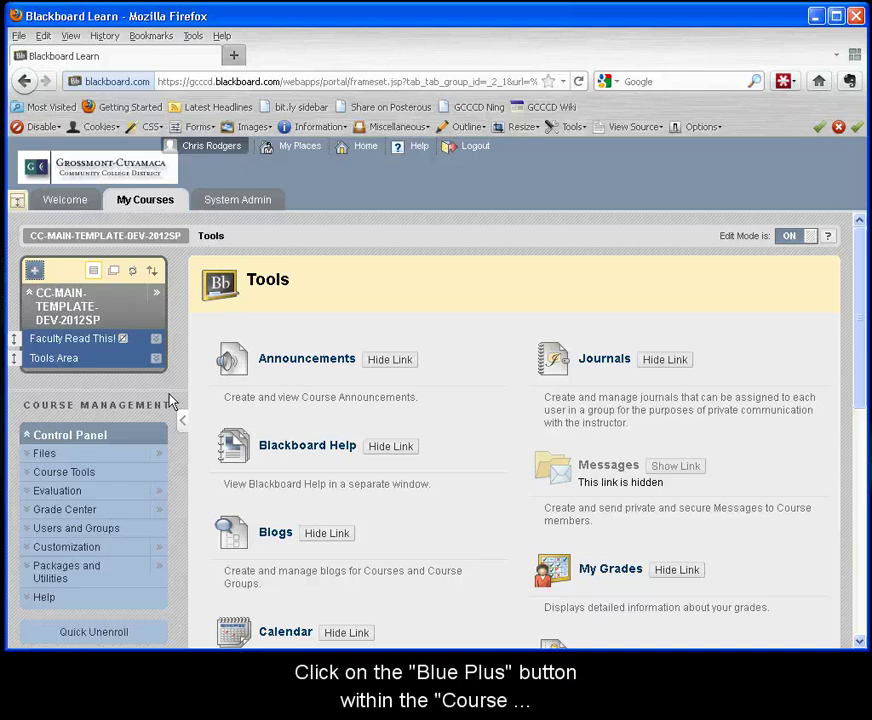
Step: Create an 'Announcements' tool link in the course menu, available to users
{"action": "left_click", "coordinate": [35, 270]}
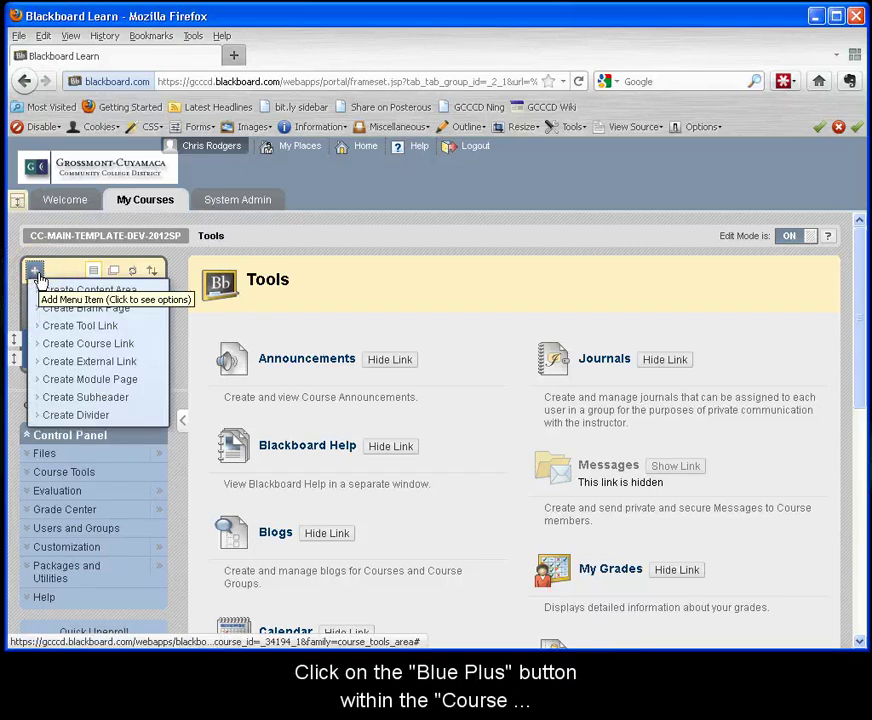
{"action": "left_click", "coordinate": [66, 326]}
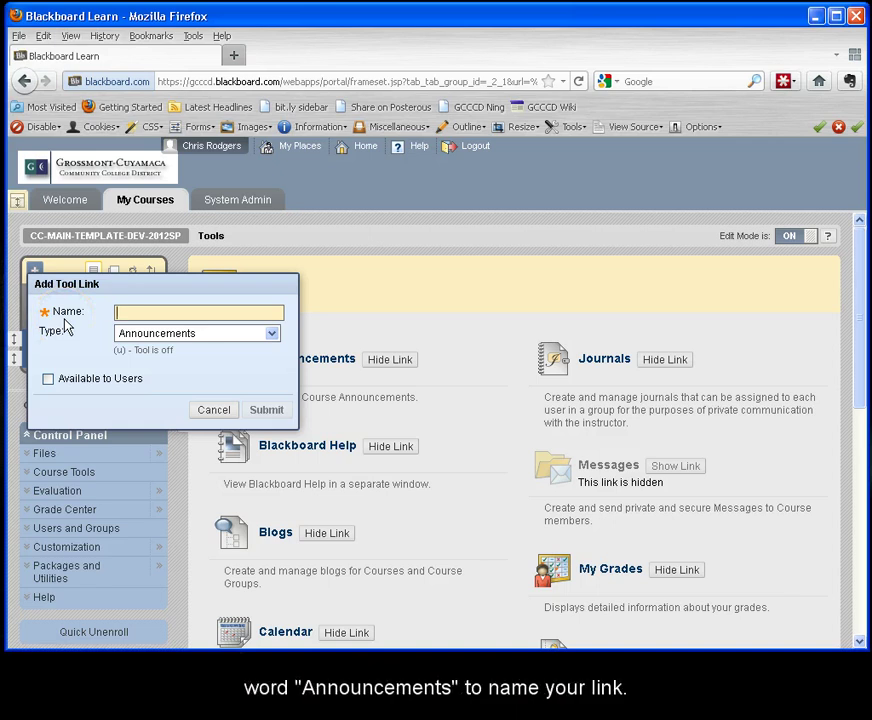
{"action": "type", "text": "Announcements"}
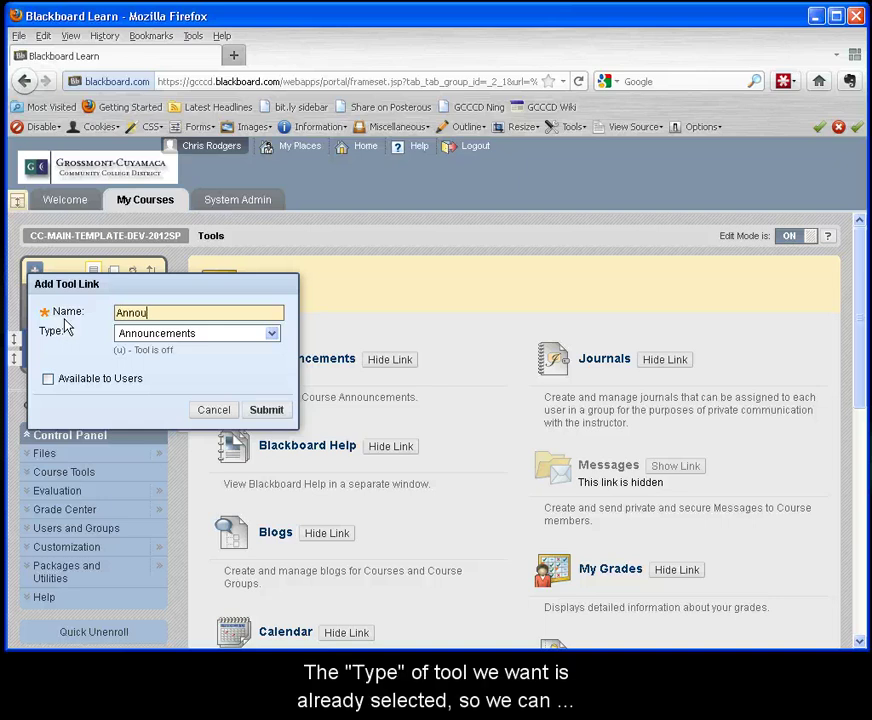
{"action": "left_click", "coordinate": [64, 334]}
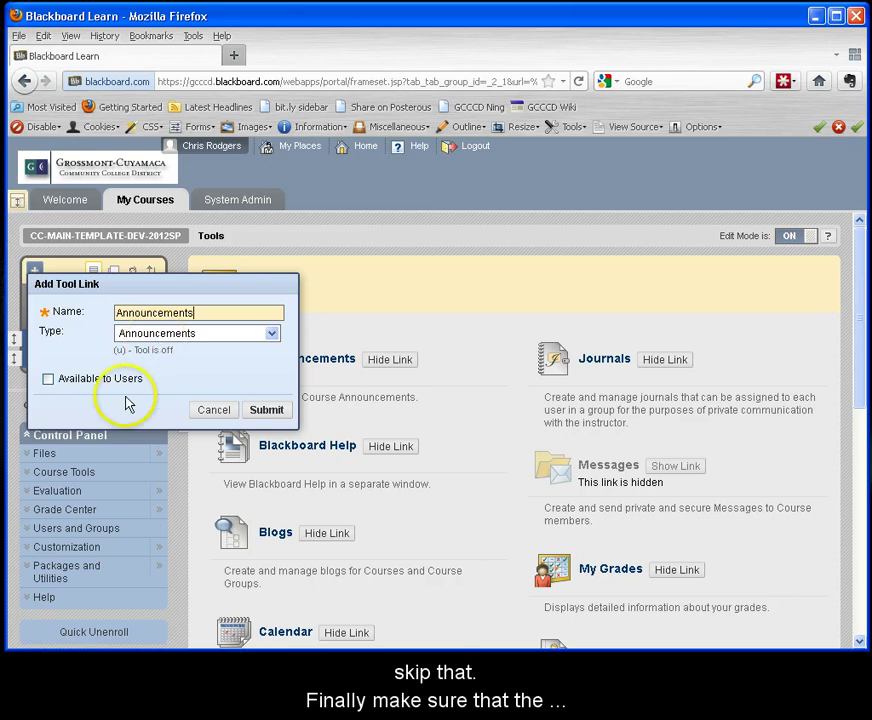
{"action": "left_click", "coordinate": [48, 380]}
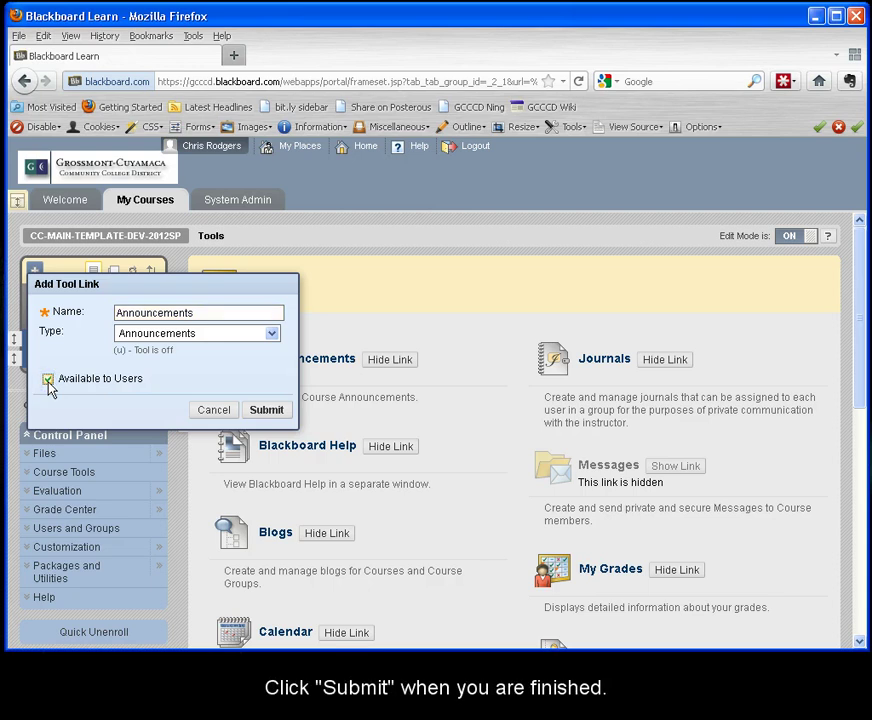
{"action": "left_click", "coordinate": [272, 415]}
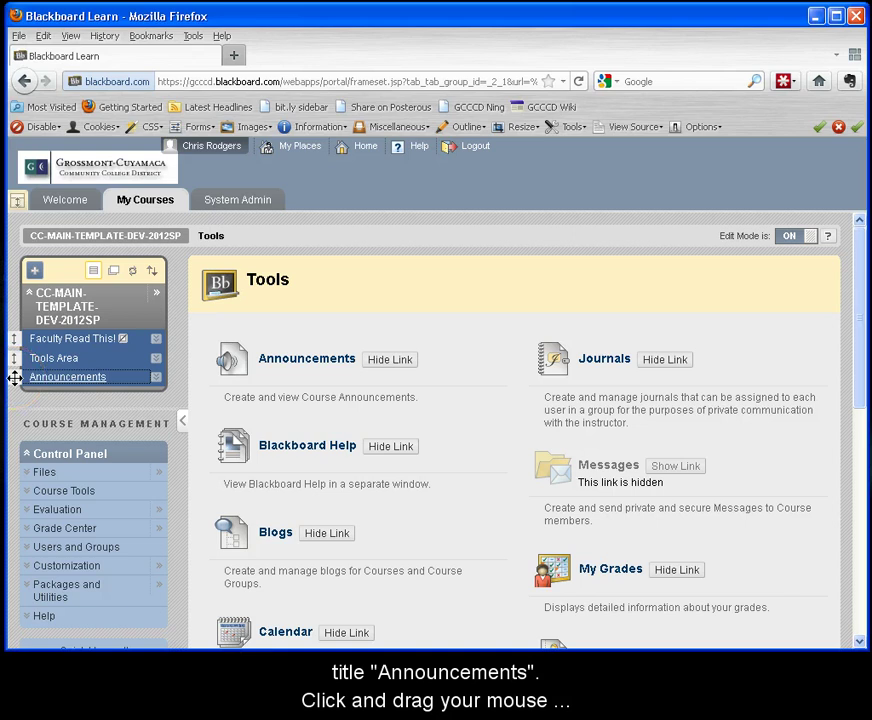
Step: Drag Announcements to the top and Faculty Read This! below Tools Area
{"action": "left_click_drag", "start_coordinate": [15, 377], "coordinate": [12, 333]}
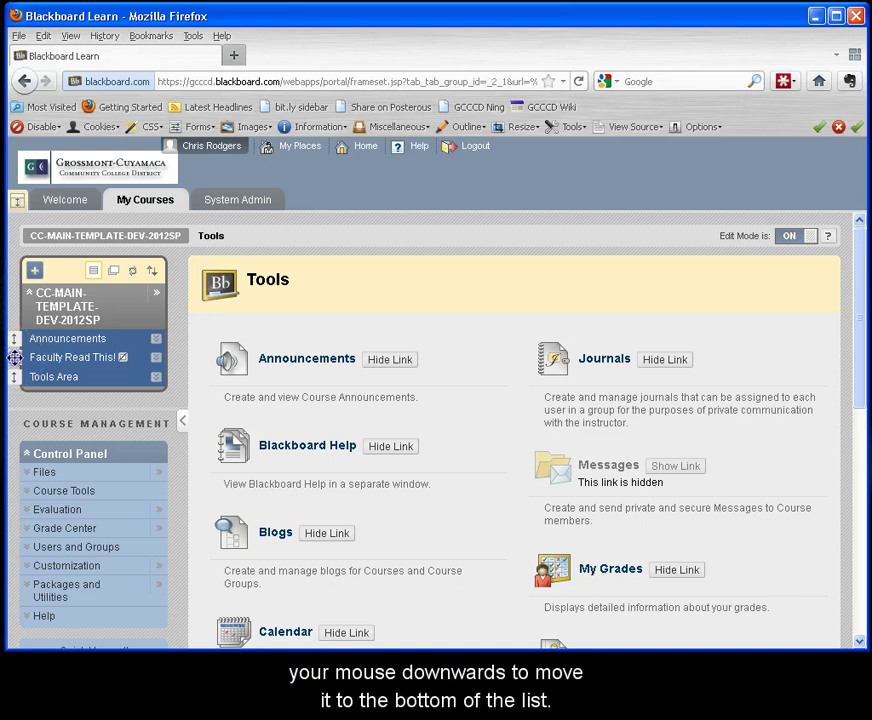
{"action": "left_click_drag", "start_coordinate": [15, 357], "coordinate": [15, 378]}
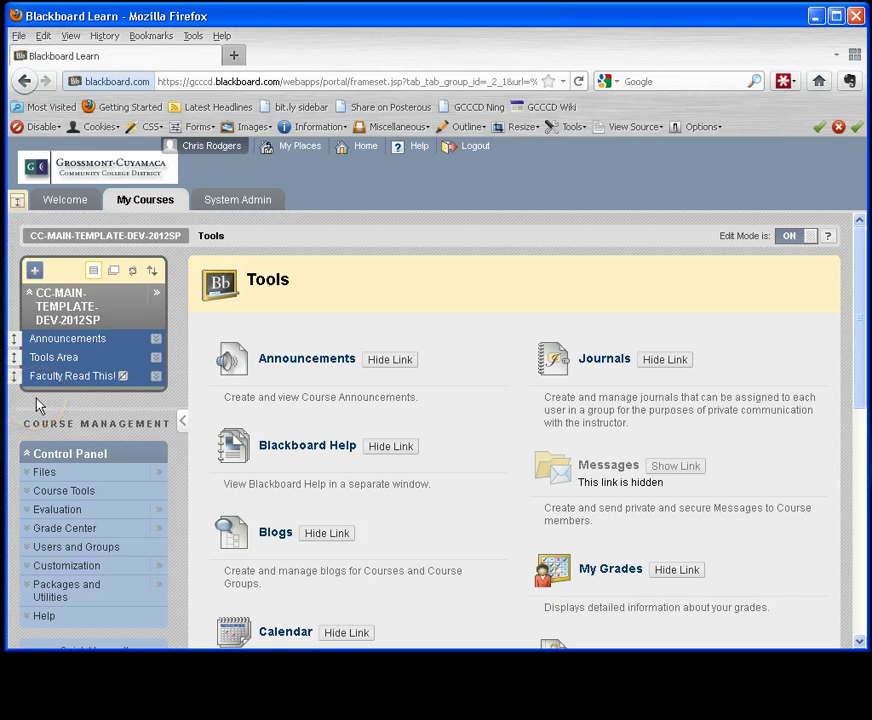
{"action": "left_click", "coordinate": [90, 416]}
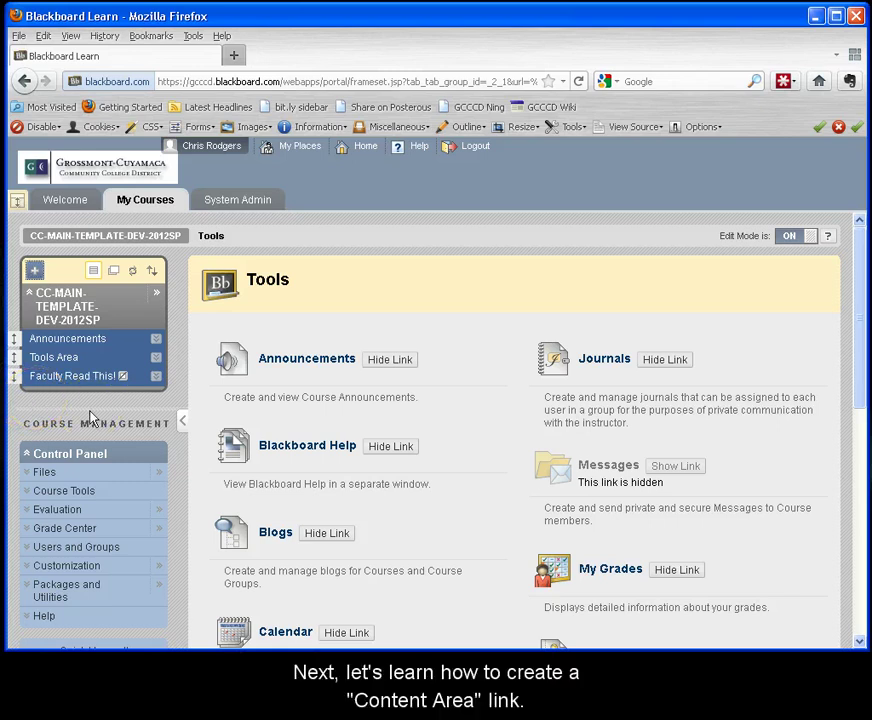
{"action": "left_click", "coordinate": [87, 418]}
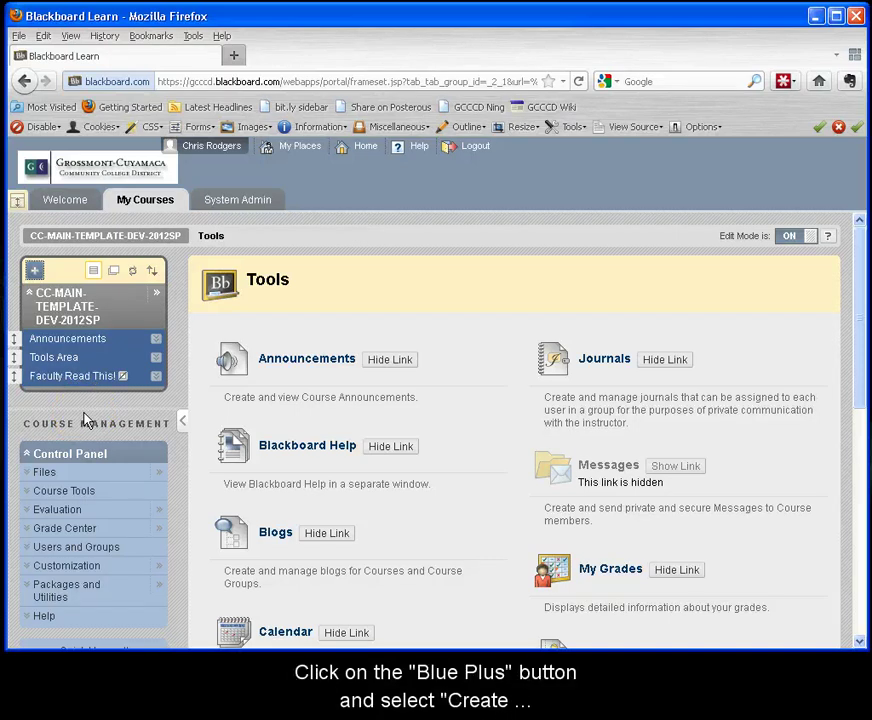
Step: Create a 'Syllabus' content area, leaving Available to Users unchecked
{"action": "left_click", "coordinate": [34, 270]}
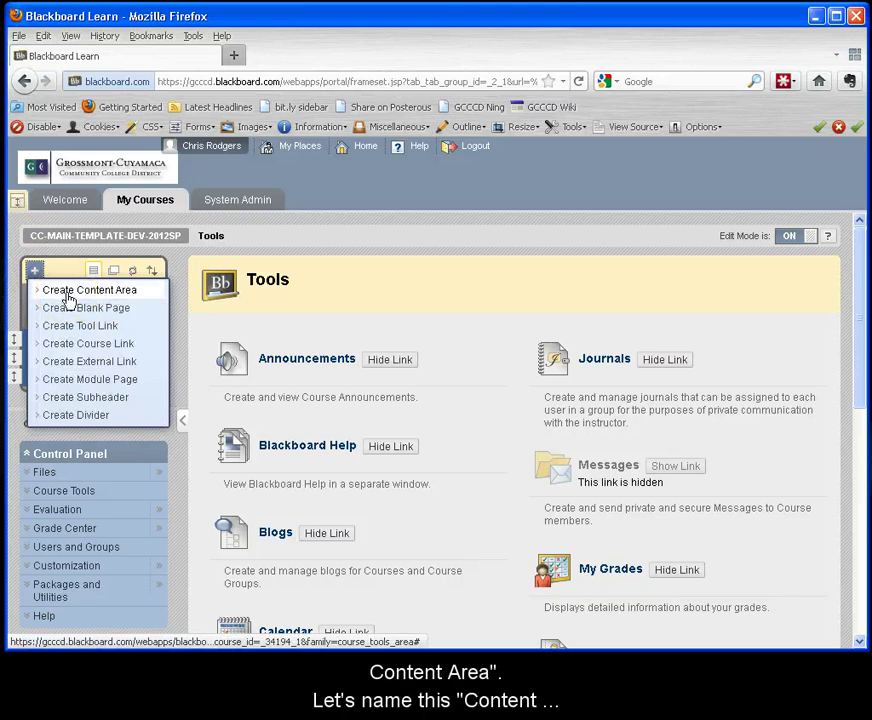
{"action": "left_click", "coordinate": [68, 298]}
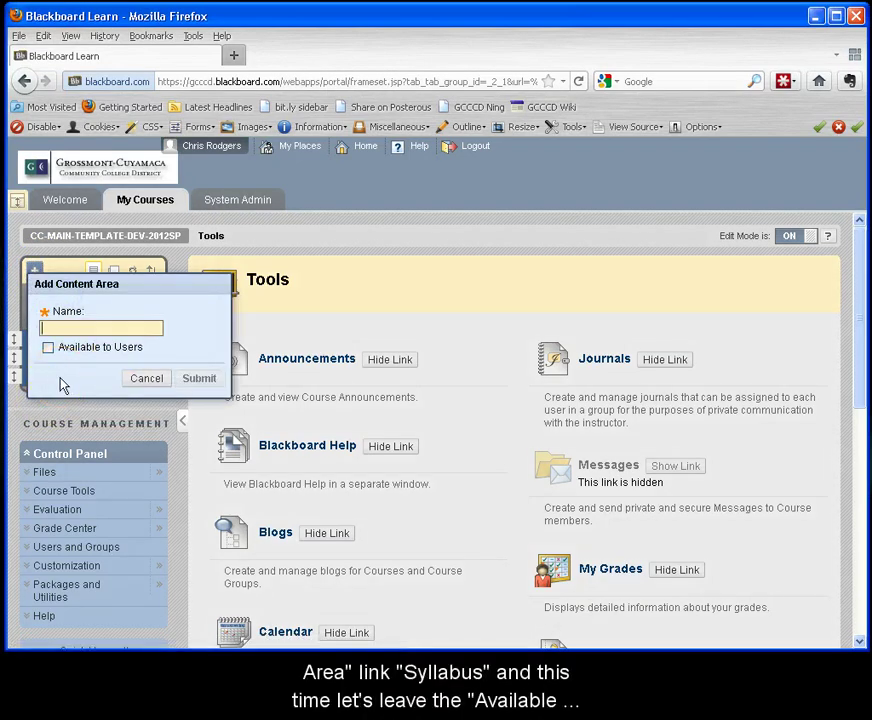
{"action": "type", "text": "Syllabus"}
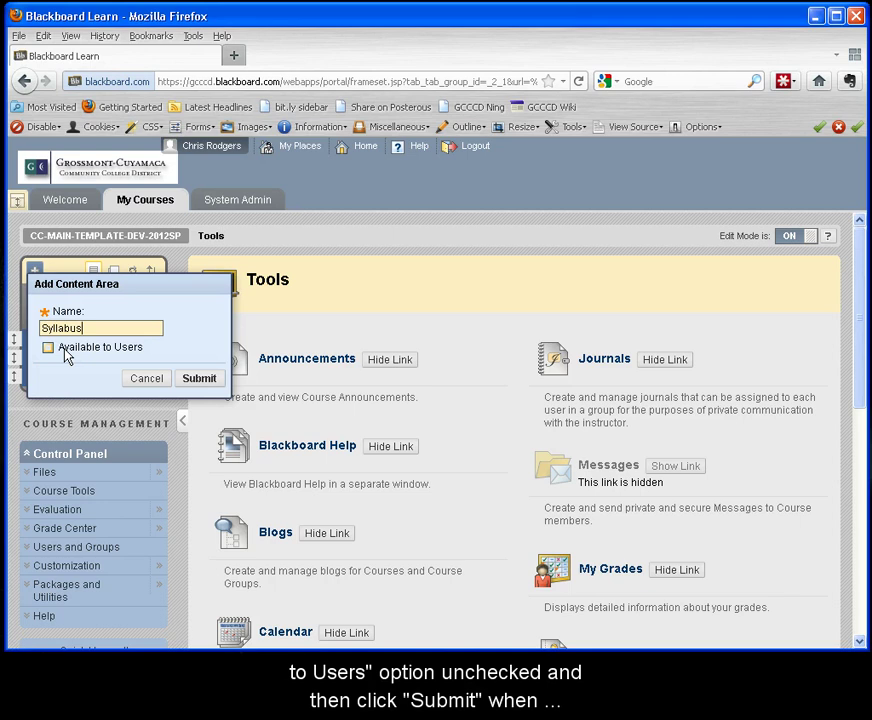
{"action": "left_click", "coordinate": [200, 378]}
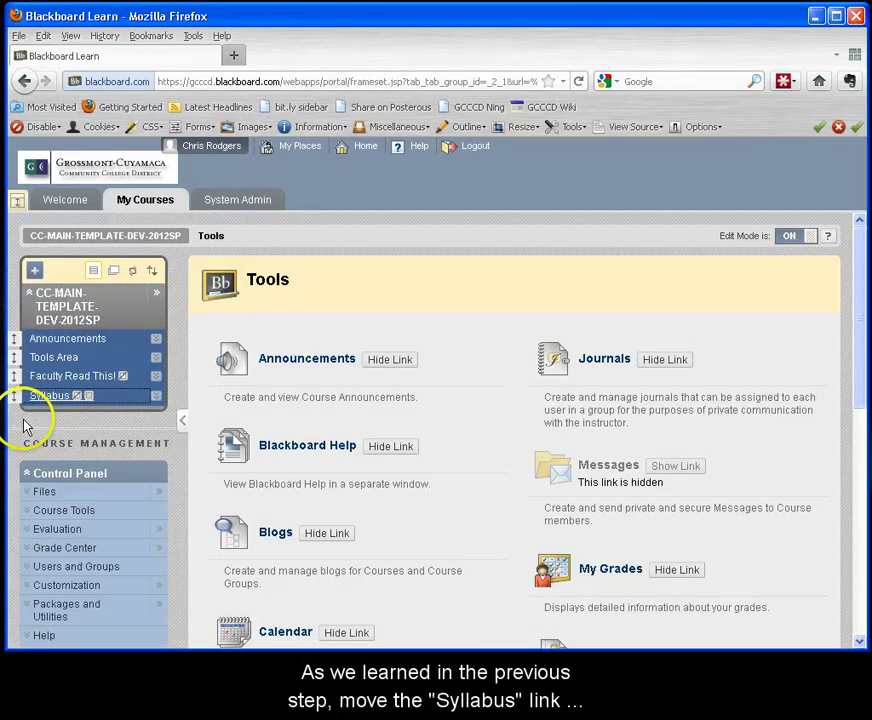
Step: Drag Syllabus up to sit directly below Announcements
{"action": "left_click_drag", "start_coordinate": [16, 396], "coordinate": [16, 350]}
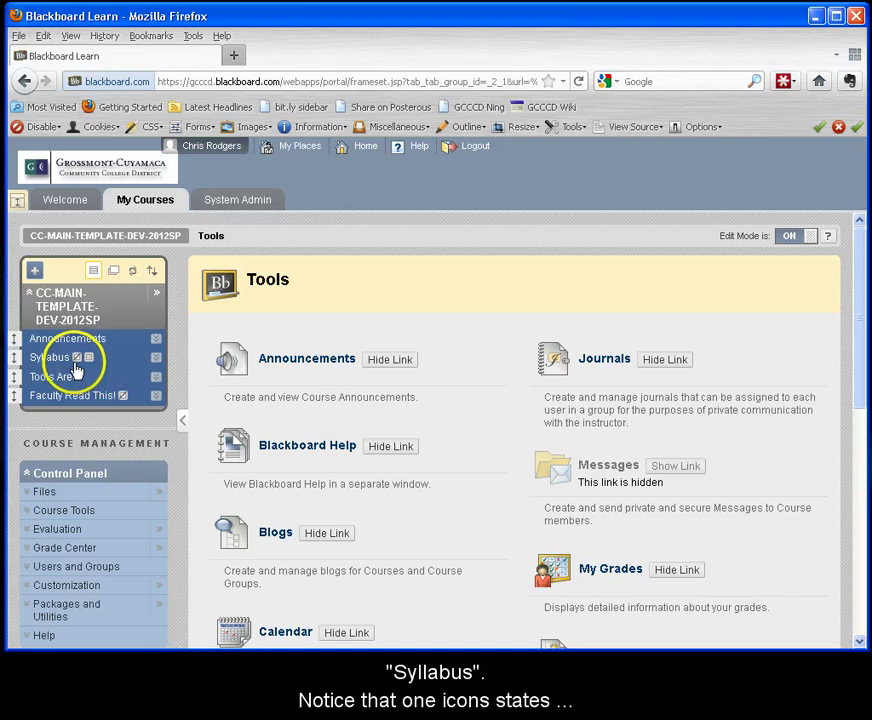
{"action": "mouse_move", "coordinate": [77, 367]}
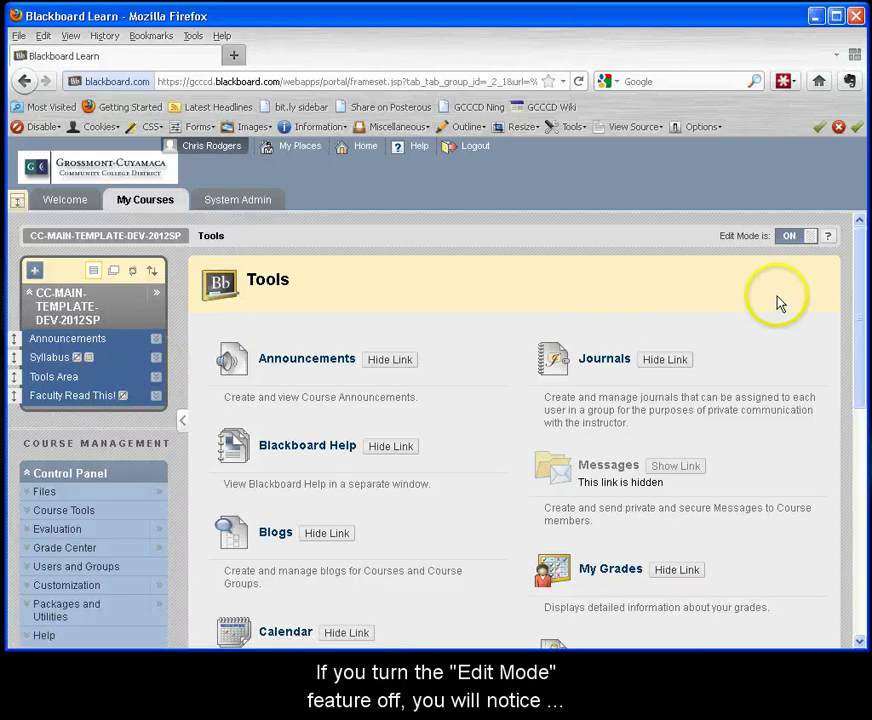
{"action": "left_click", "coordinate": [790, 238]}
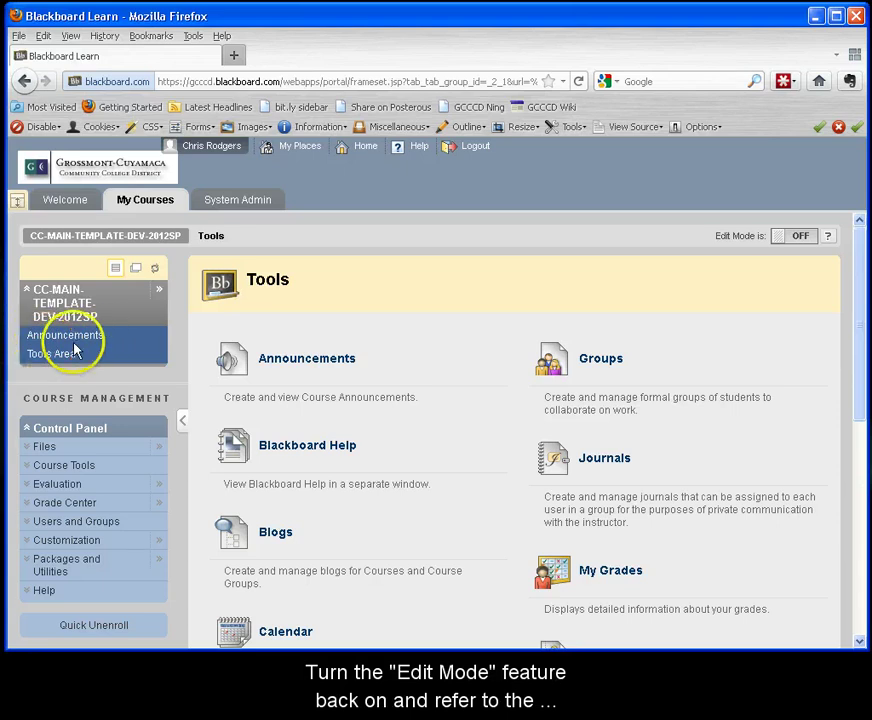
{"action": "left_click", "coordinate": [800, 237]}
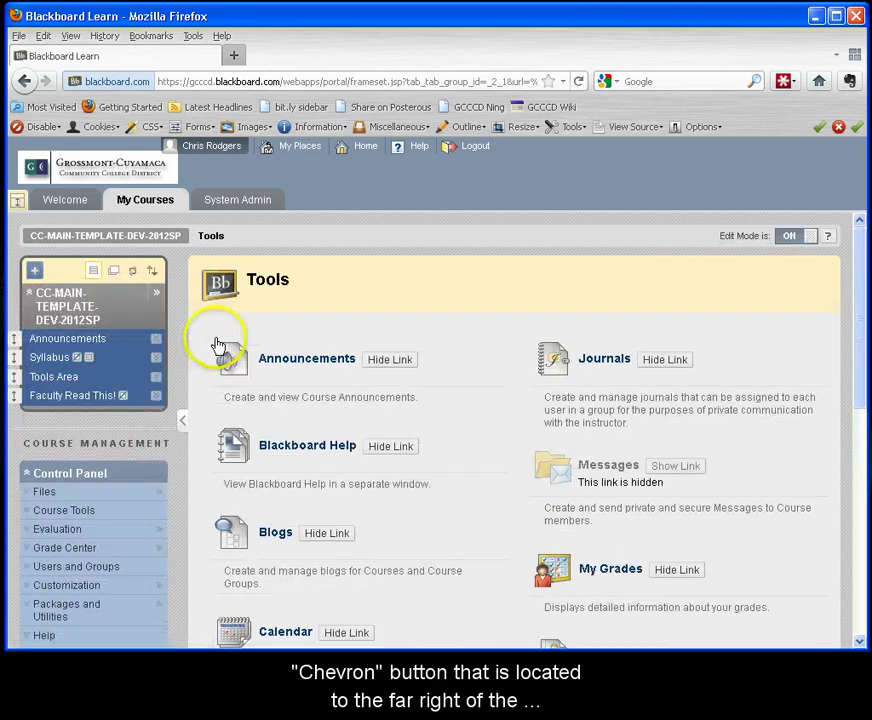
Step: Choose Show Link for Syllabus so students can see it
{"action": "left_click", "coordinate": [156, 362]}
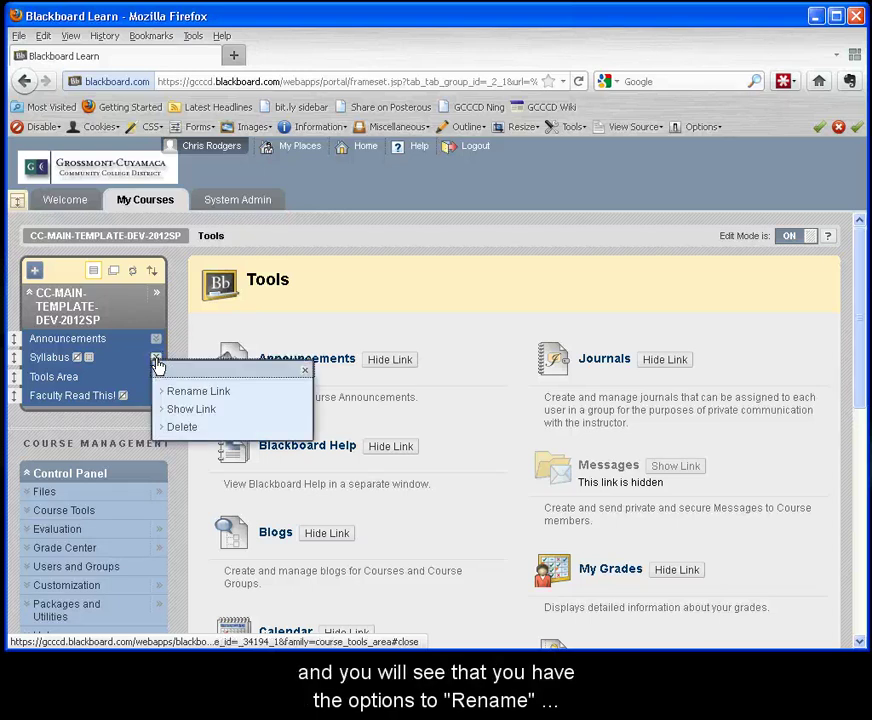
{"action": "left_click", "coordinate": [190, 410]}
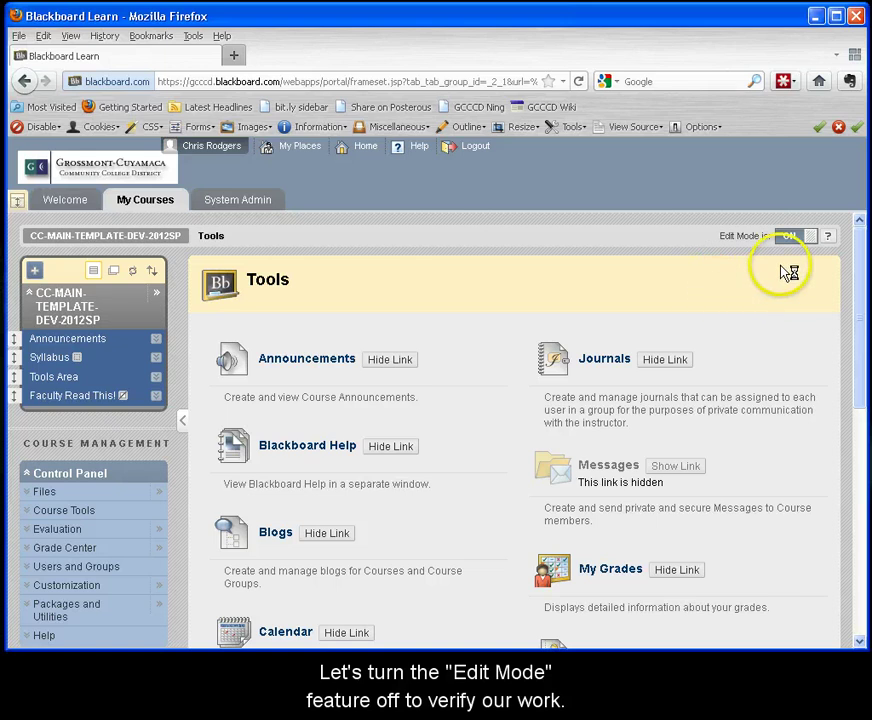
Step: Preview the student view with Edit Mode off, re-enable it, and open Syllabus
{"action": "left_click", "coordinate": [789, 236]}
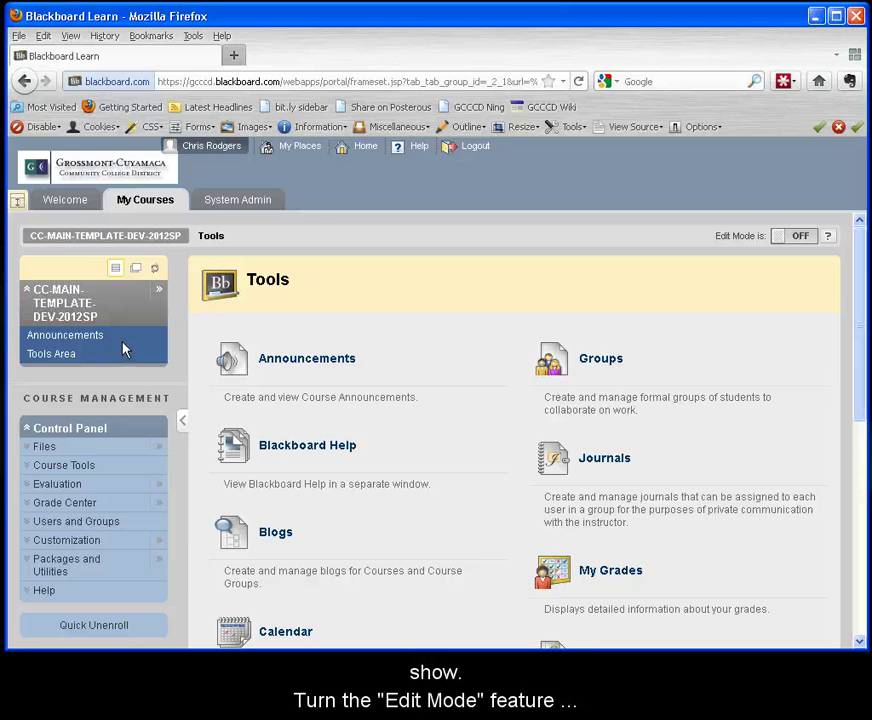
{"action": "left_click", "coordinate": [802, 238]}
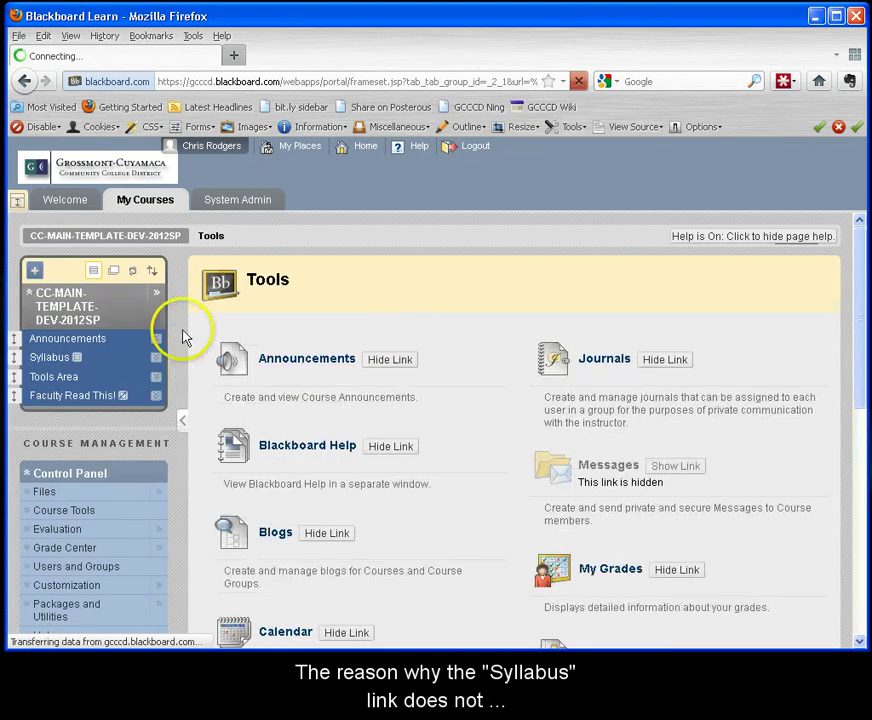
{"action": "left_click", "coordinate": [52, 358]}
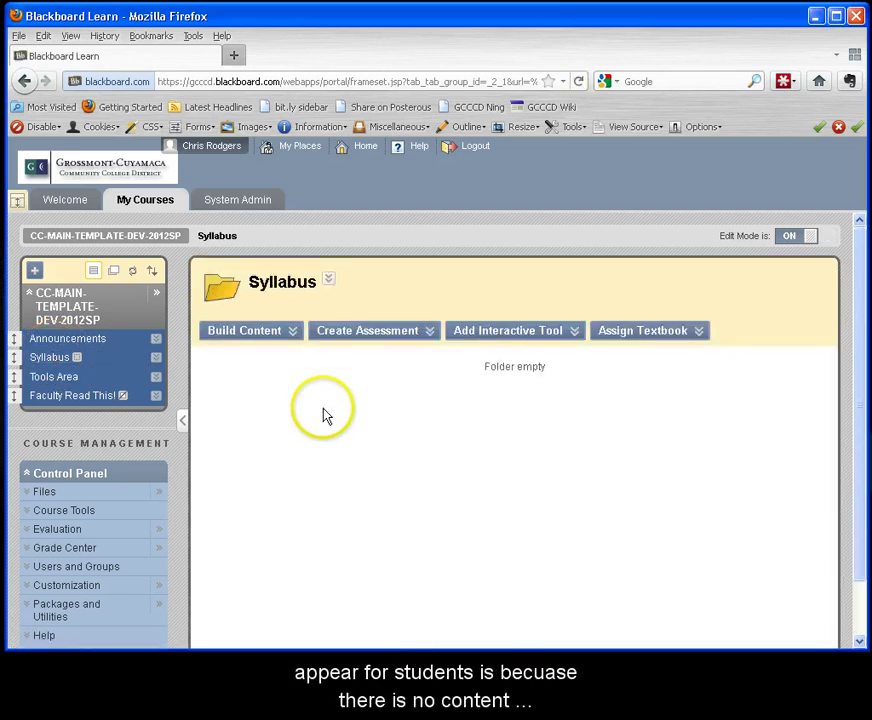
{"action": "left_click_drag", "start_coordinate": [484, 366], "coordinate": [556, 398]}
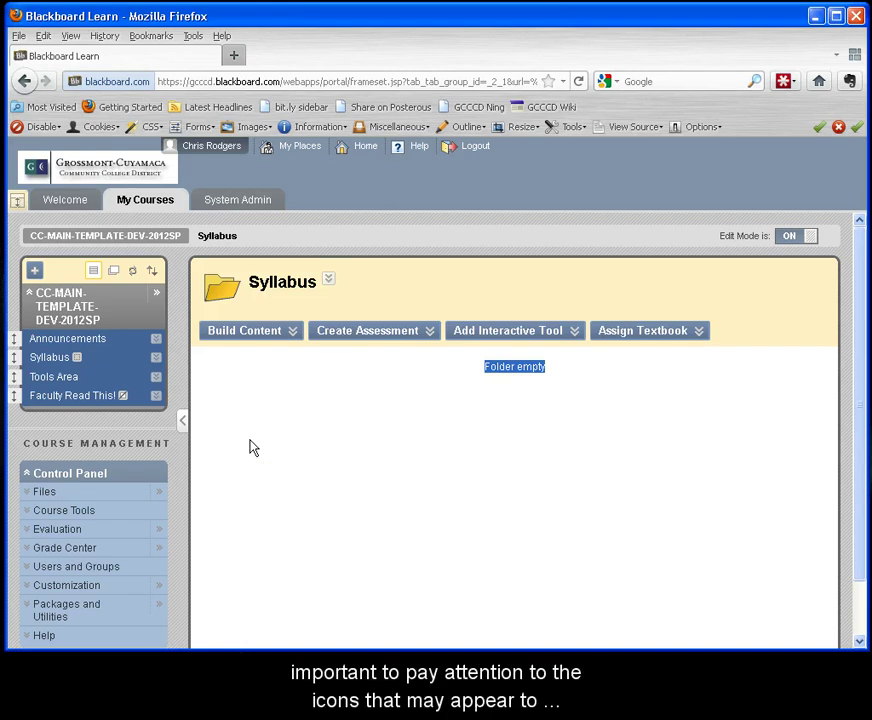
{"action": "mouse_move", "coordinate": [124, 401]}
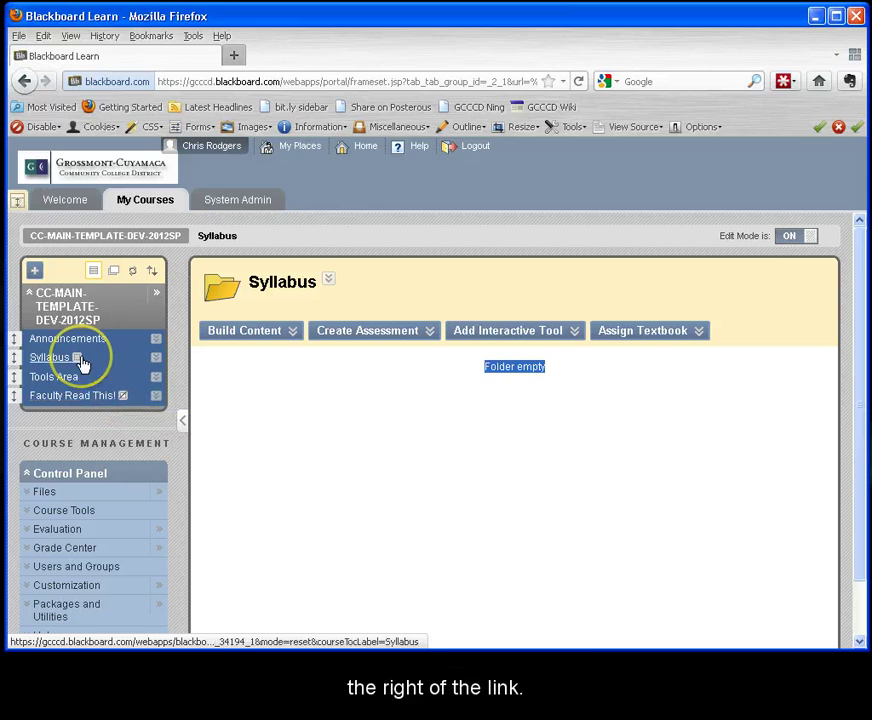
{"action": "mouse_move", "coordinate": [80, 357]}
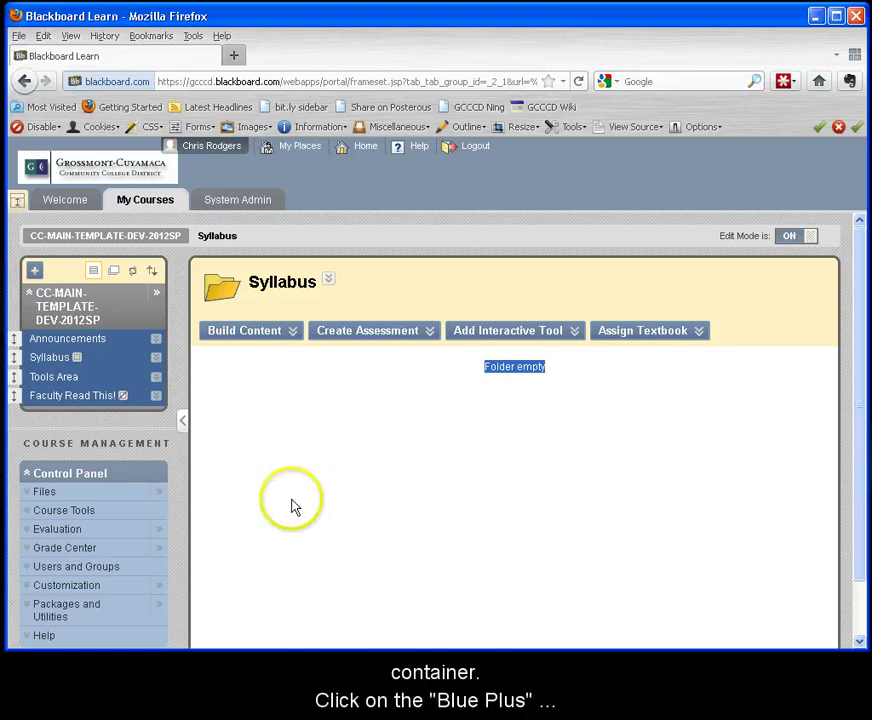
Step: Create a 'Discussion Boards' tool link of type Discussion Board, available to users
{"action": "left_click", "coordinate": [34, 270]}
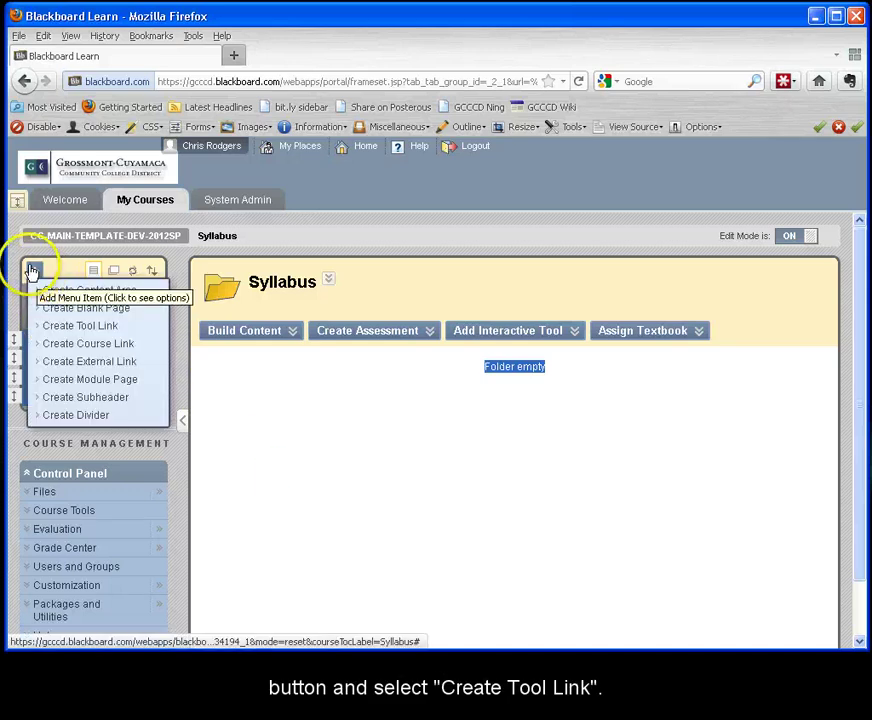
{"action": "left_click", "coordinate": [80, 326]}
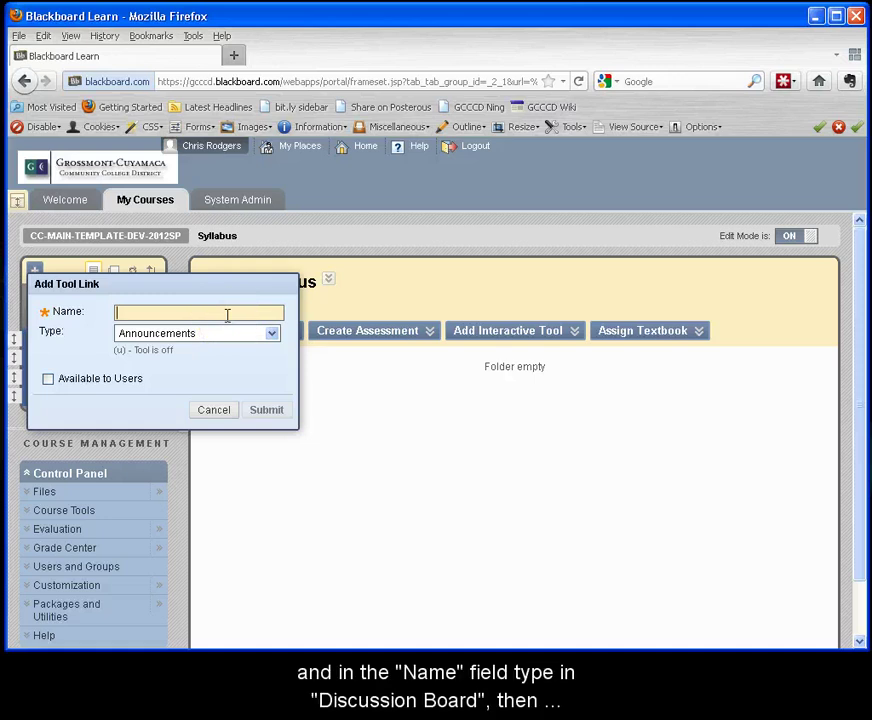
{"action": "type", "text": "Di"}
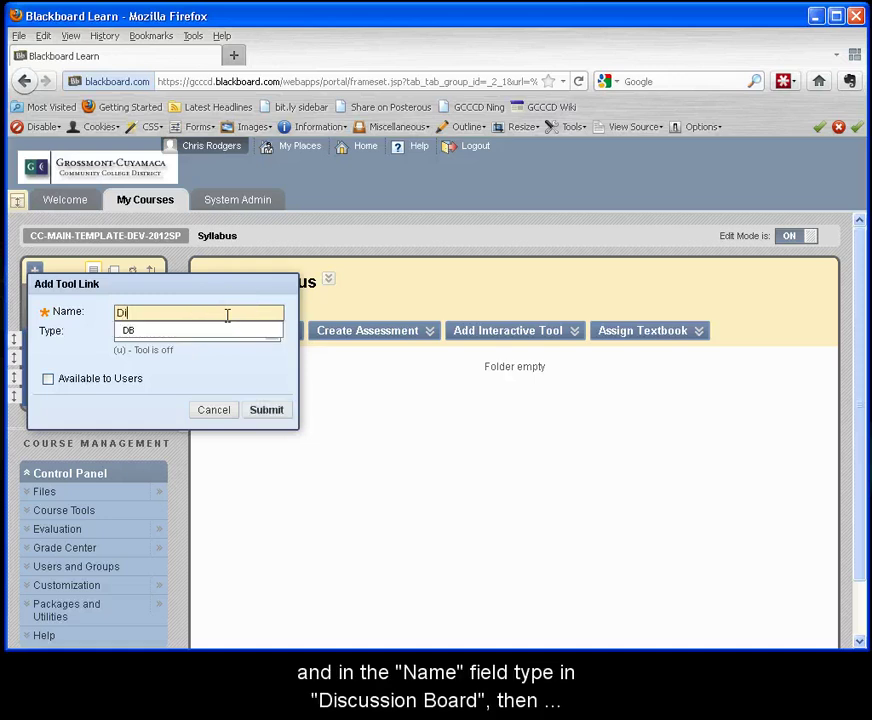
{"action": "type", "text": "scussion Boards"}
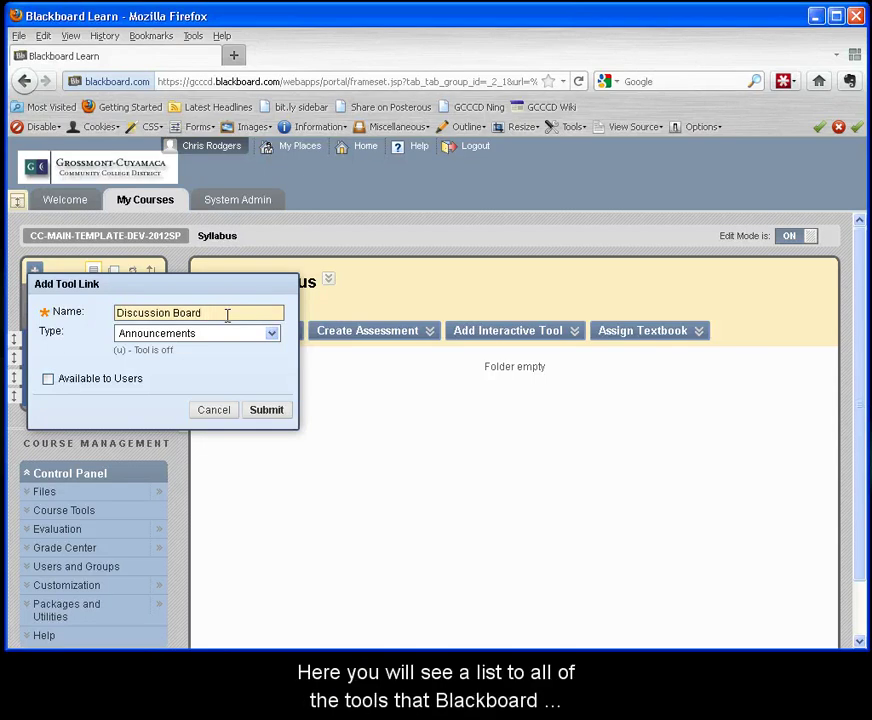
{"action": "left_click", "coordinate": [270, 333]}
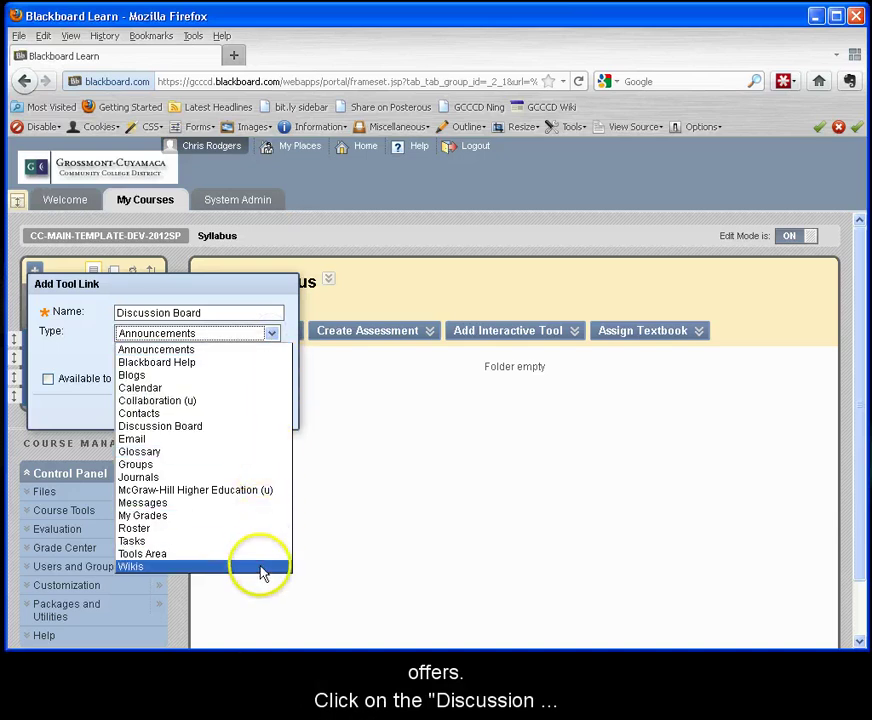
{"action": "left_click", "coordinate": [187, 428]}
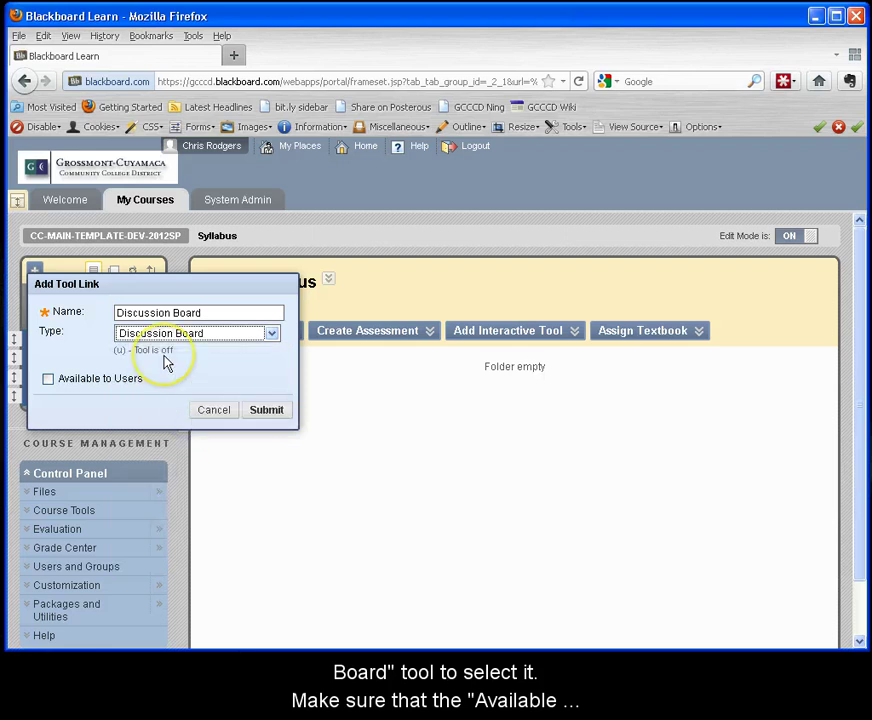
{"action": "left_click", "coordinate": [48, 381]}
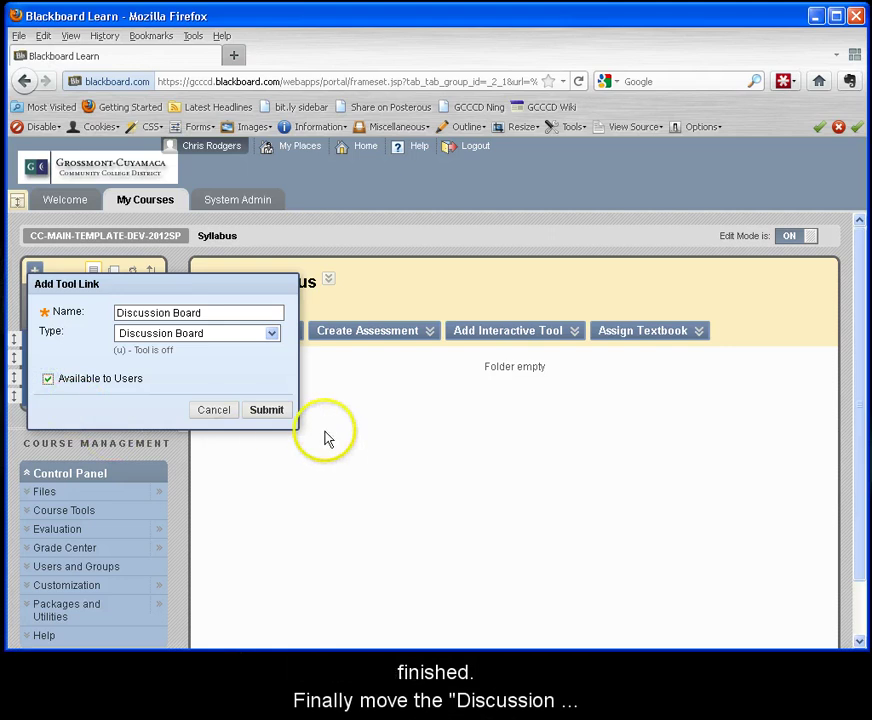
{"action": "left_click", "coordinate": [267, 410]}
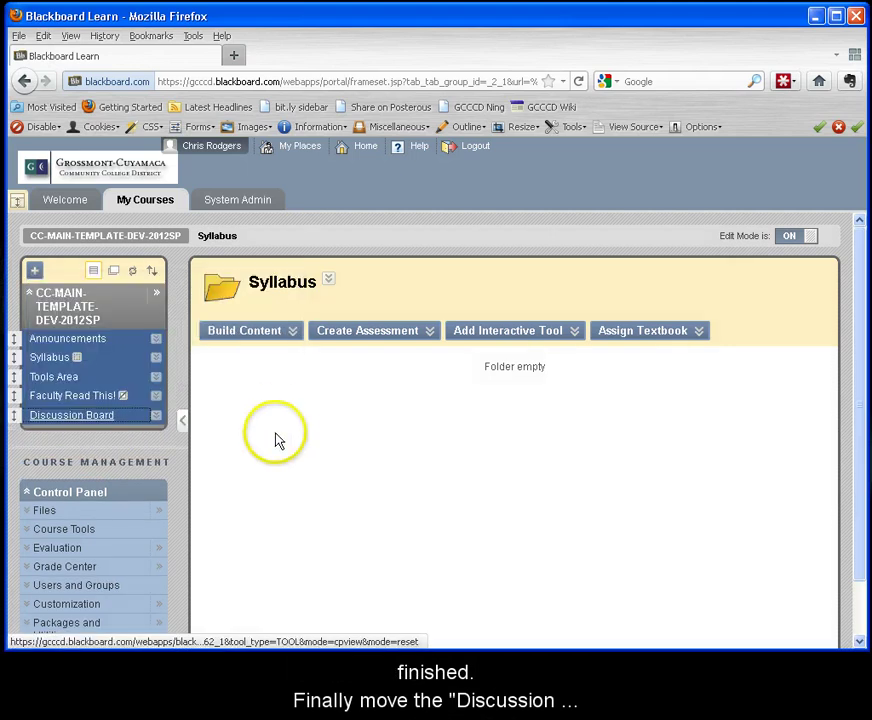
Step: Drag Discussion Board between Syllabus and Tools Area, then open its forum page
{"action": "left_click", "coordinate": [280, 420]}
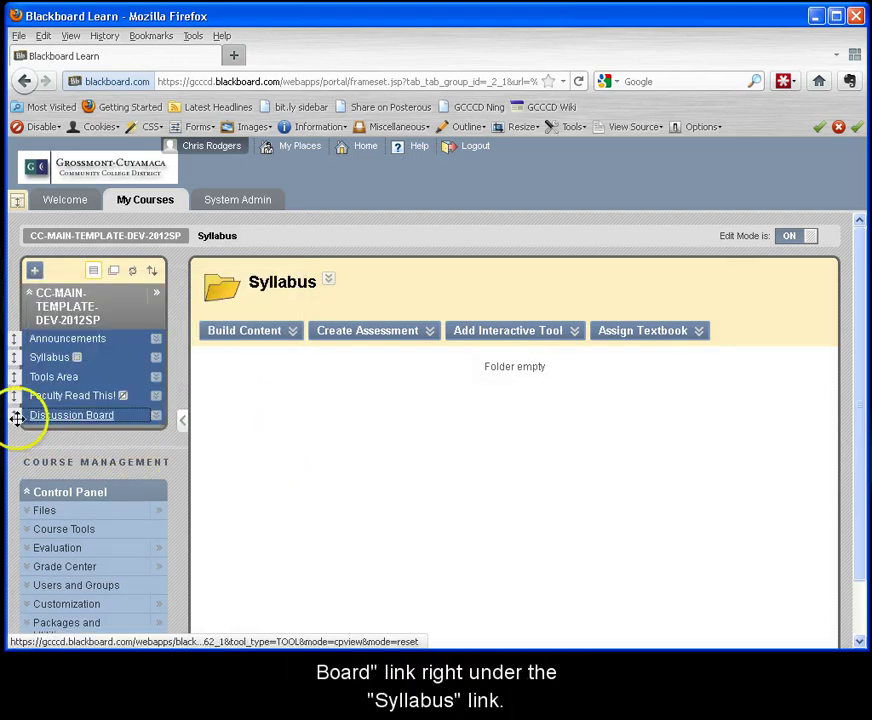
{"action": "left_click_drag", "start_coordinate": [16, 418], "coordinate": [18, 370]}
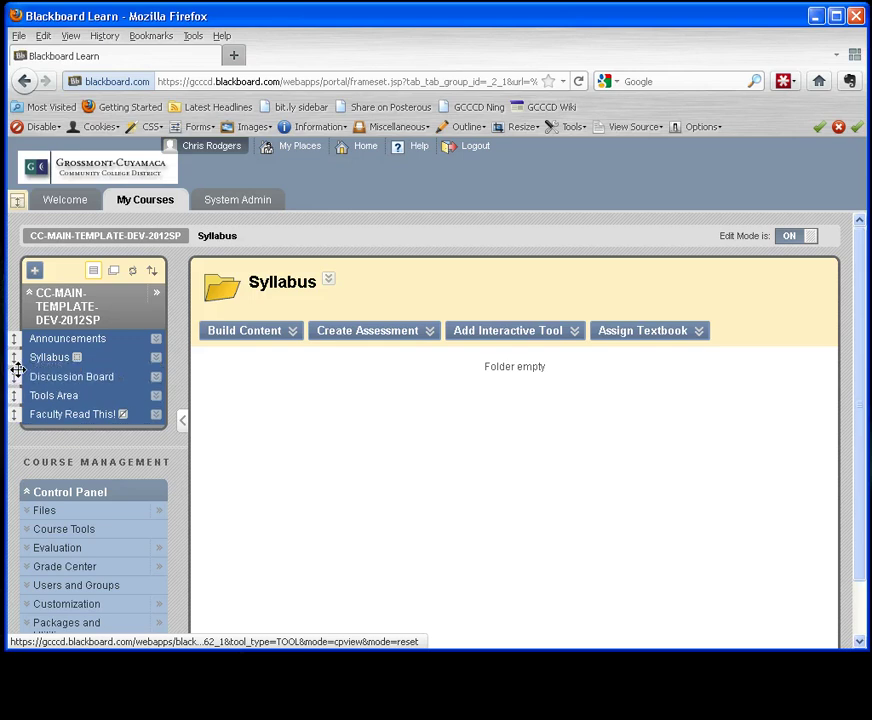
{"action": "left_click", "coordinate": [136, 452]}
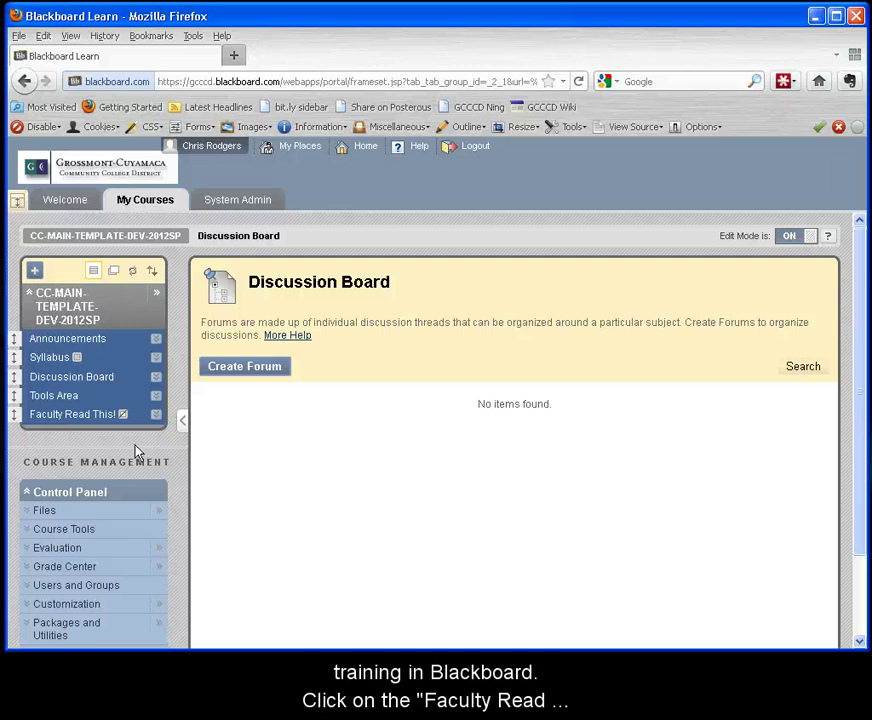
Step: Open GCCCD's 'Get Started Teaching with Blackboard' page from Faculty Read This!'s Additional Blackboard Training link
{"action": "left_click", "coordinate": [88, 420]}
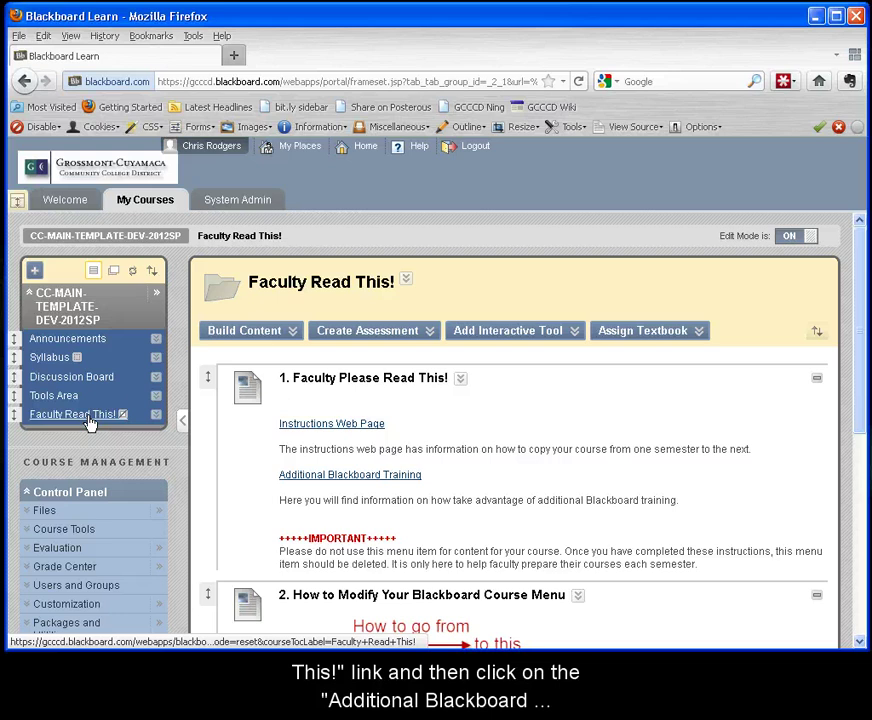
{"action": "left_click", "coordinate": [287, 476]}
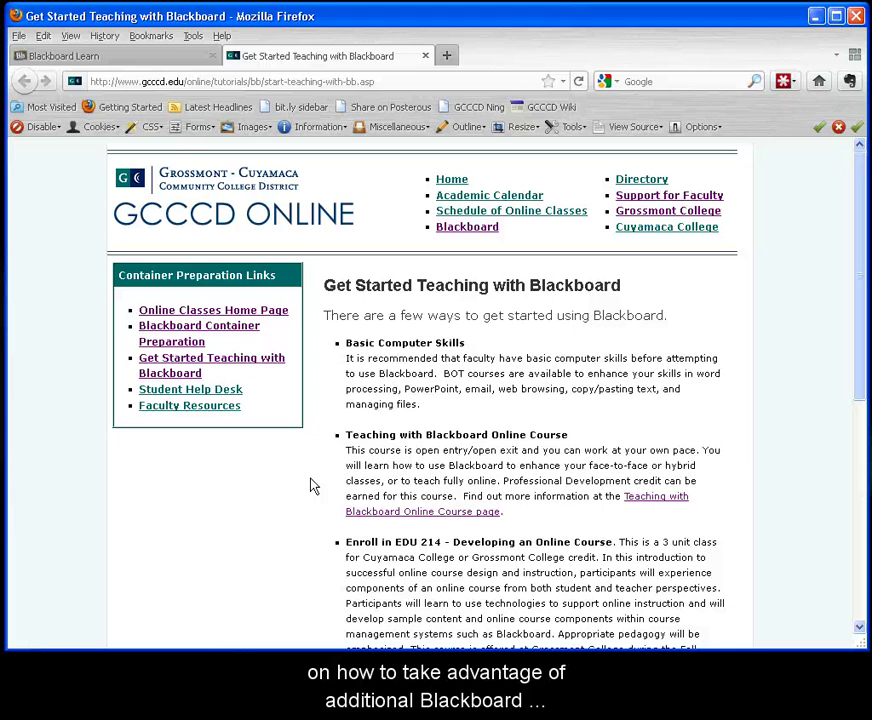
{"action": "left_click", "coordinate": [296, 479]}
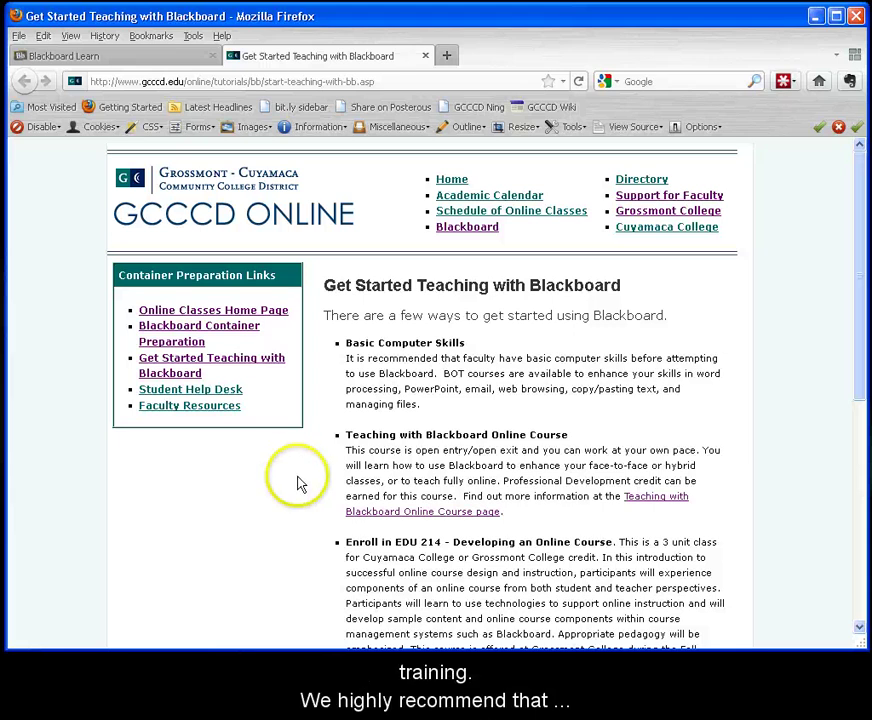
{"action": "left_click_drag", "start_coordinate": [345, 440], "coordinate": [580, 440]}
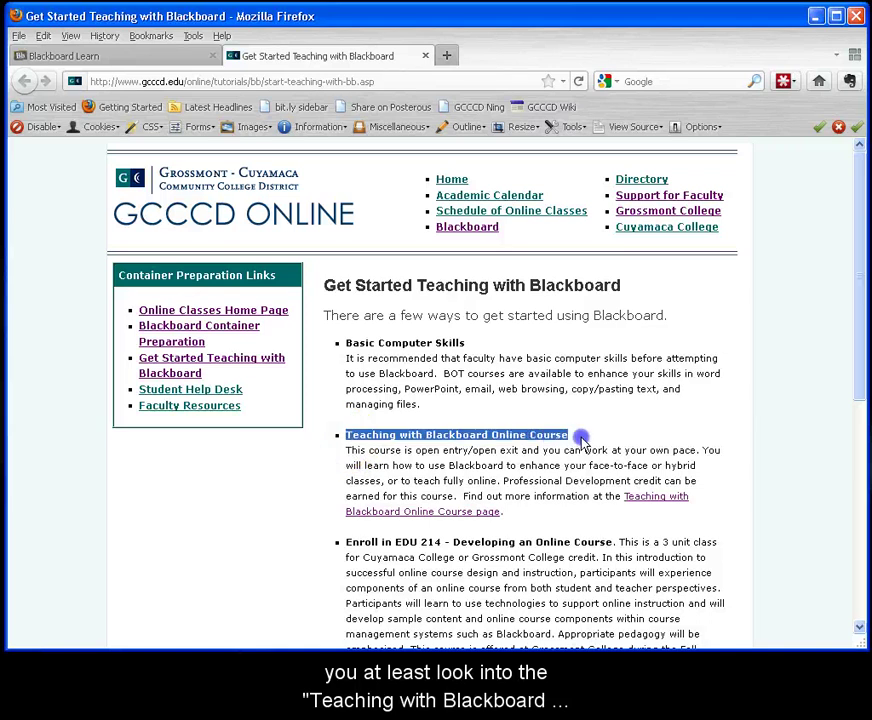